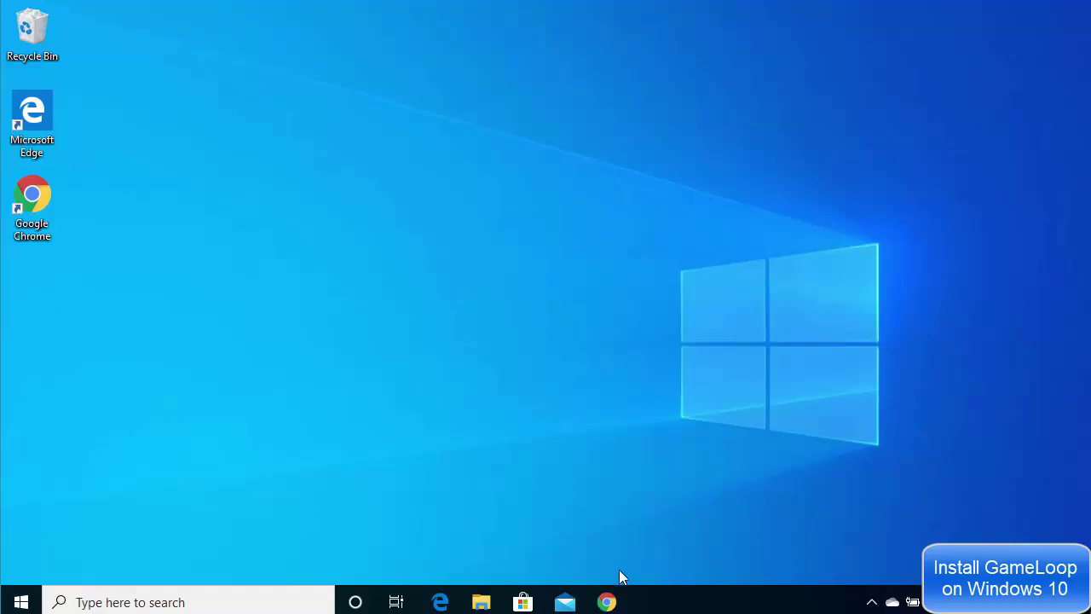
# Step: Open the 'Download PUBG Mobile for free on PC - Gameloop' result from the gameloop Google search
pyautogui.click(577, 550)
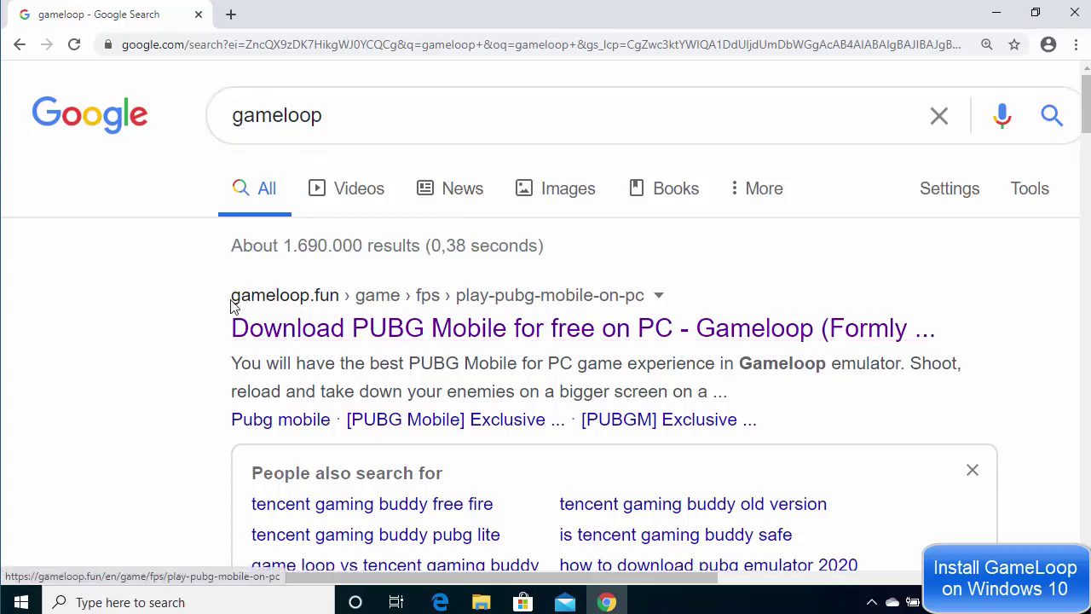
pyautogui.click(322, 331)
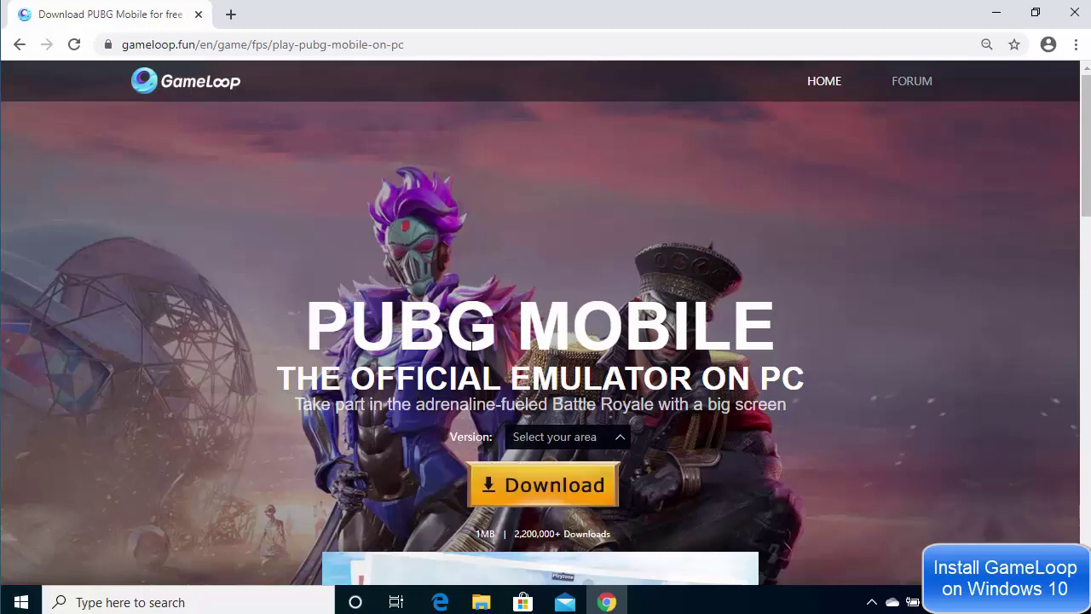
# Step: Download GLP_Installer_900207229_market.exe from the gameloop.fun home page banner
pyautogui.click(215, 92)
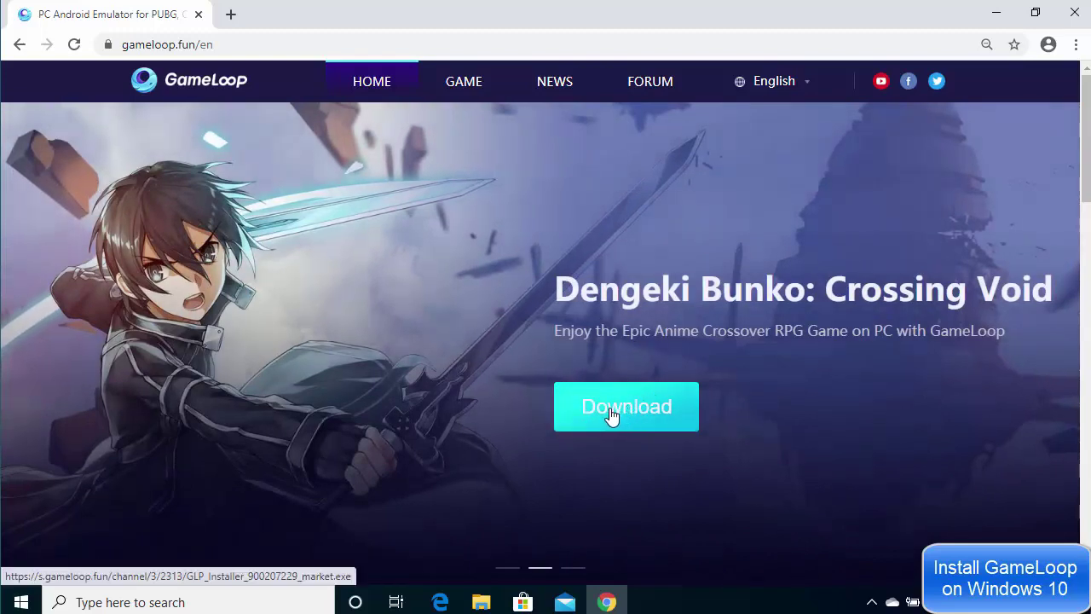
pyautogui.click(611, 414)
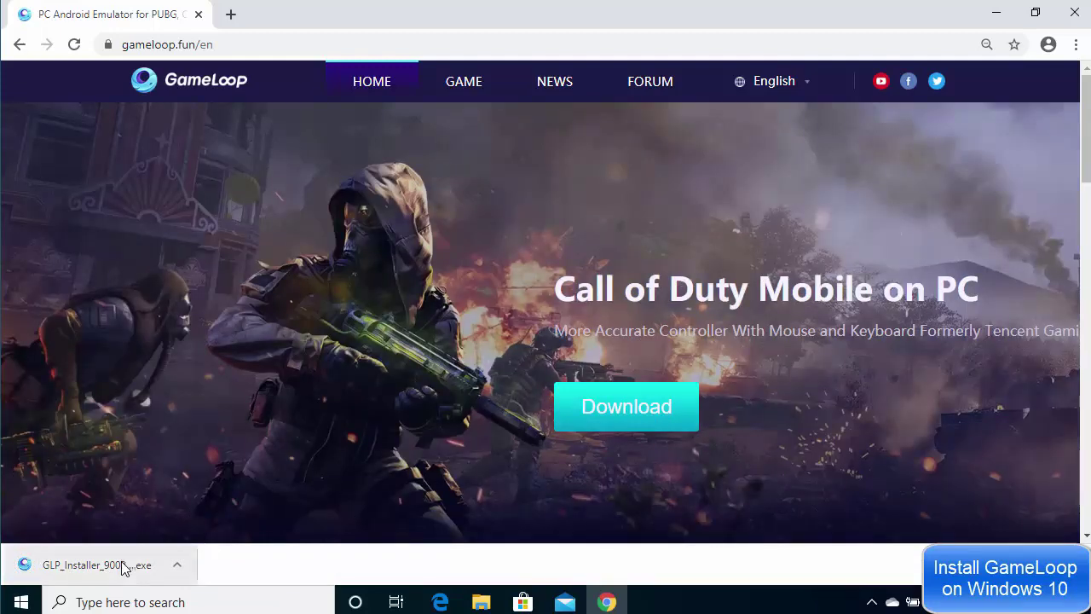
# Step: Run the GameLoop installer, approve User Account Control, and let it install to the Game Center
pyautogui.click(120, 564)
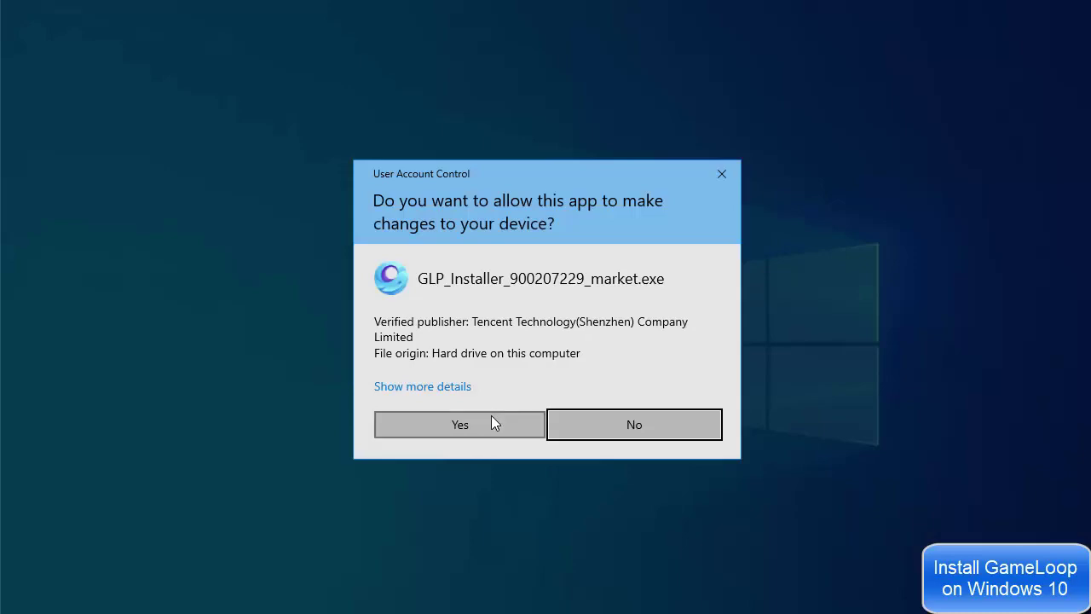
pyautogui.click(492, 418)
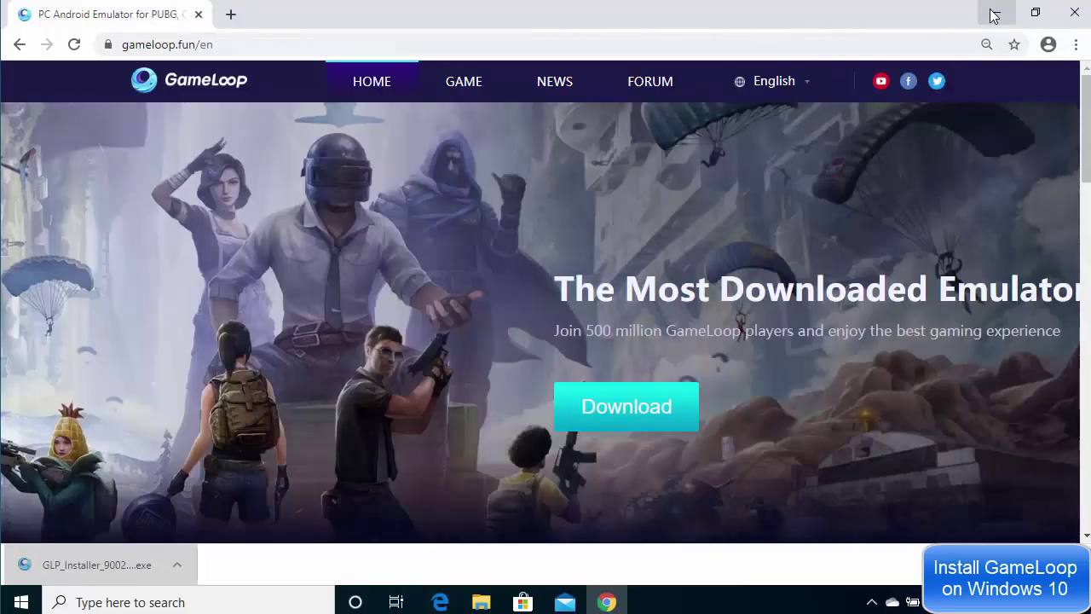
pyautogui.click(994, 16)
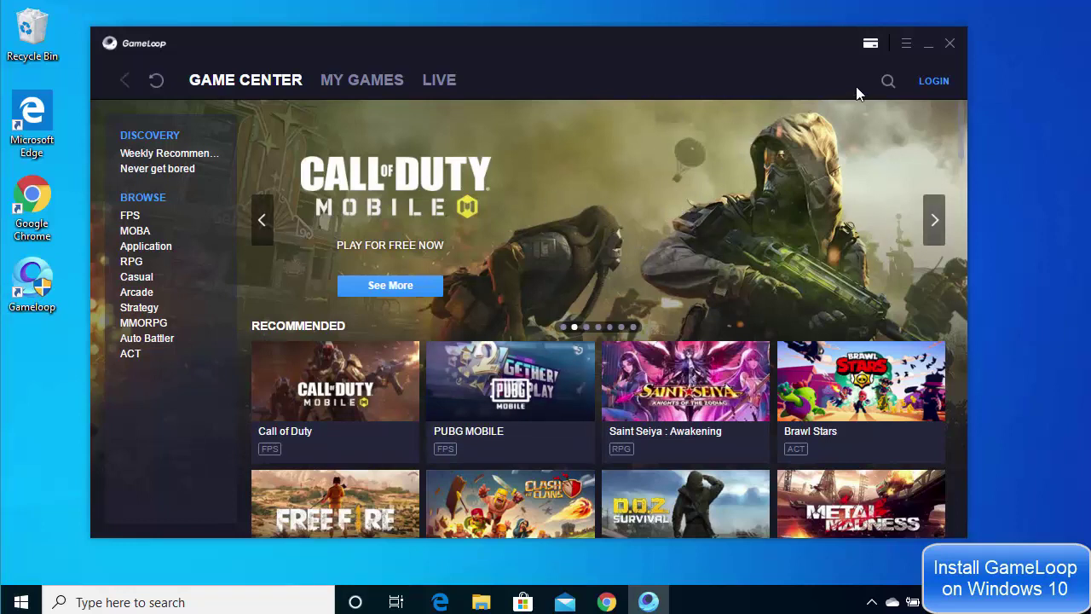
# Step: Open GameLoop's Setting Center from the top-right menu, showing the Basics page
pyautogui.click(906, 46)
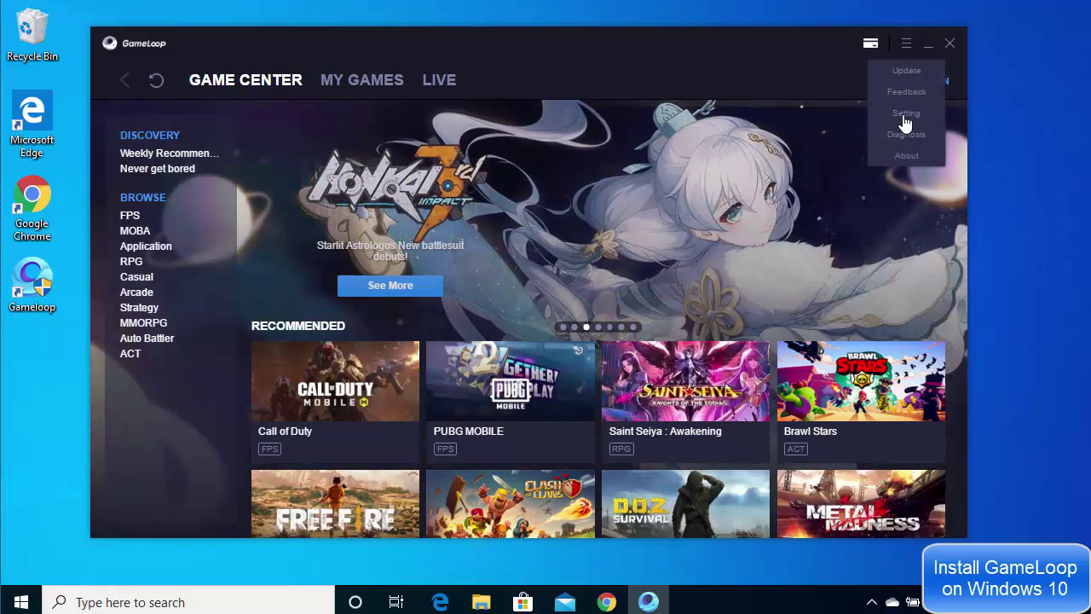
pyautogui.click(905, 116)
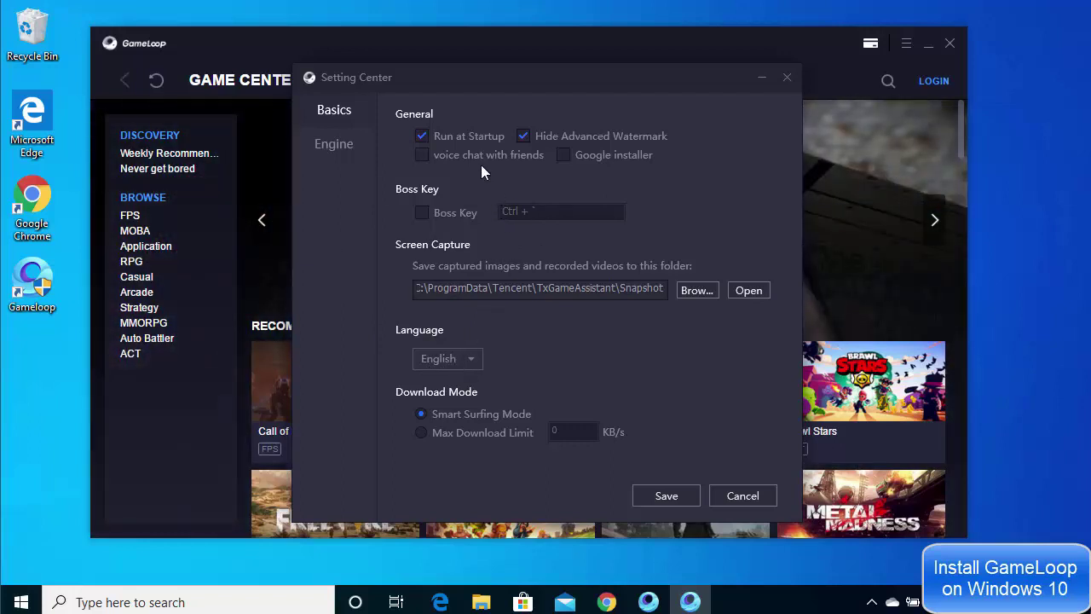
# Step: Keep Run at Startup enabled after toggling it, and view the Engine settings page
pyautogui.click(422, 137)
pyautogui.click(422, 137)
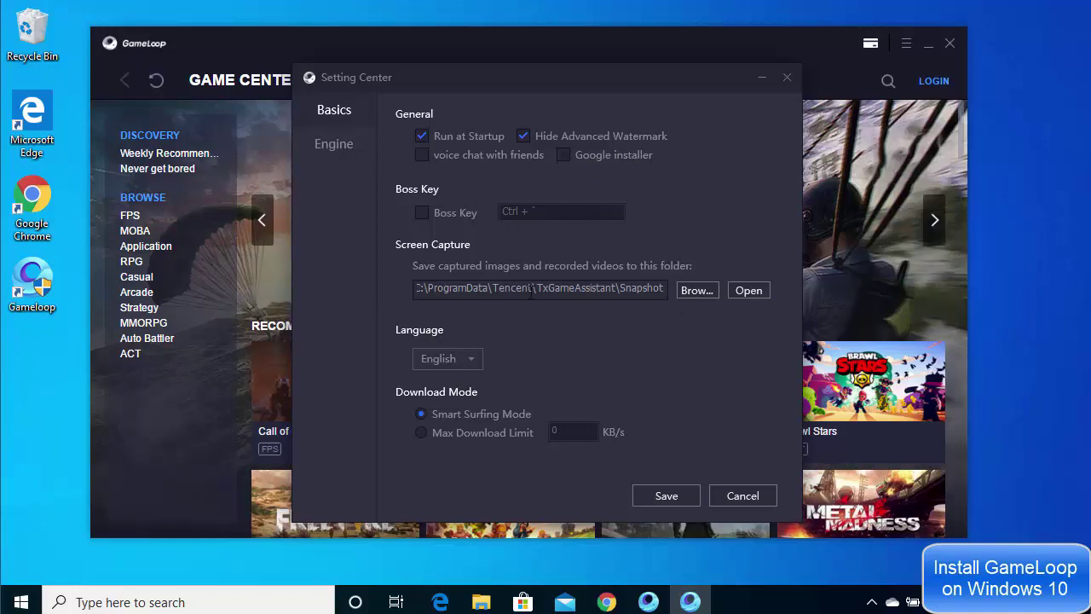
pyautogui.click(330, 146)
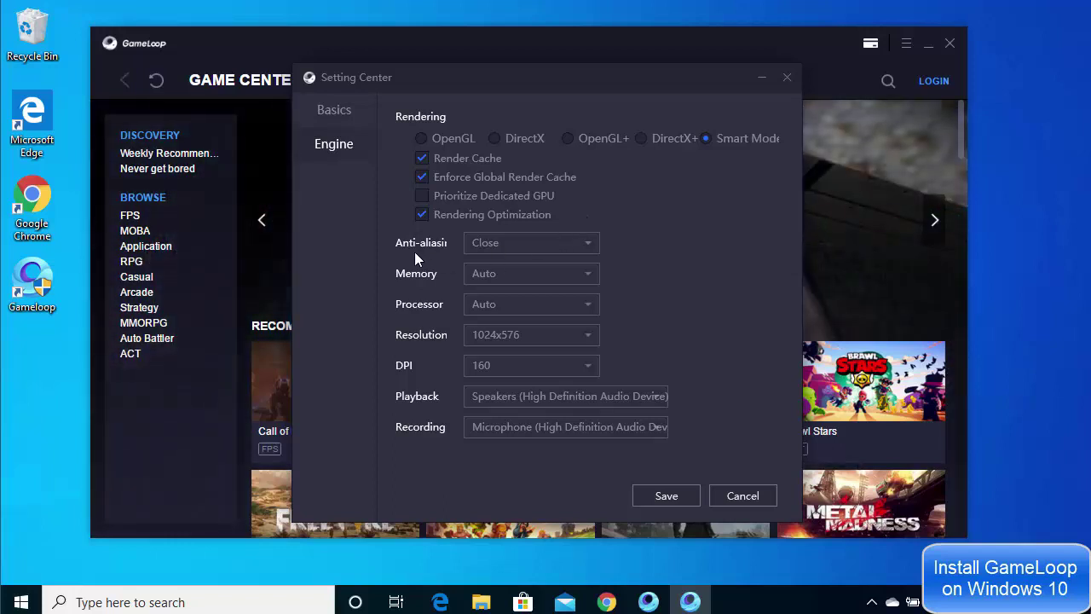
# Step: Set anti-aliasing to Ultimate, leaving memory and processor allocation on Auto
pyautogui.click(495, 244)
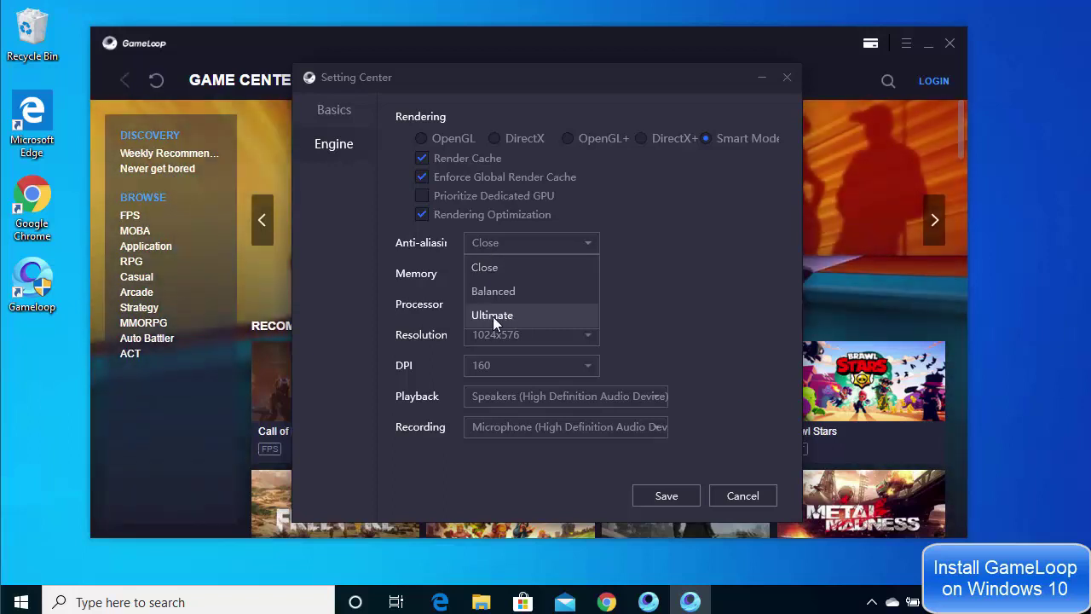
pyautogui.click(499, 316)
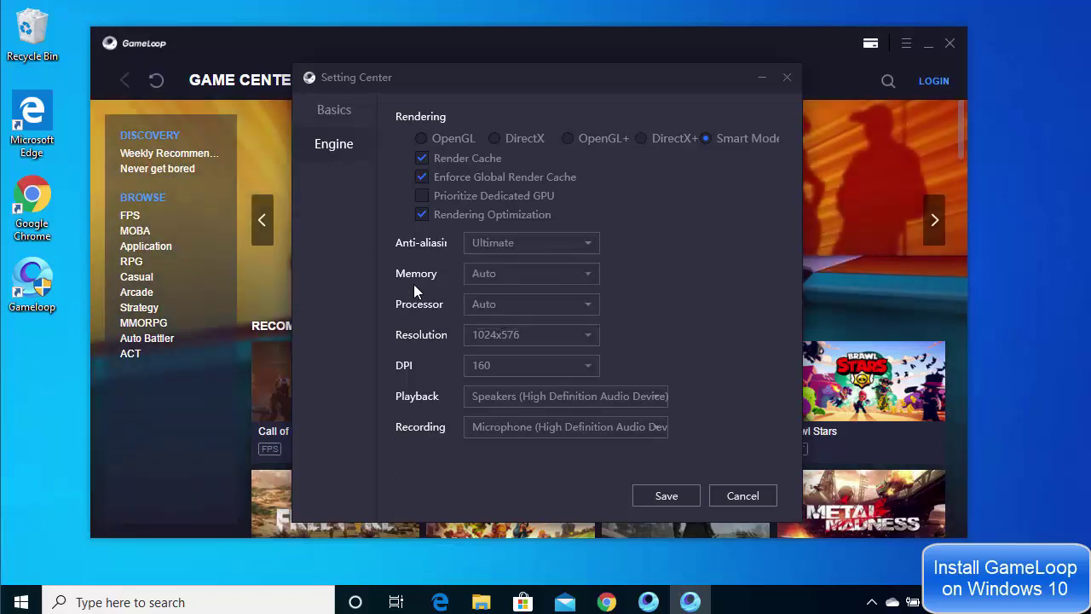
pyautogui.click(485, 274)
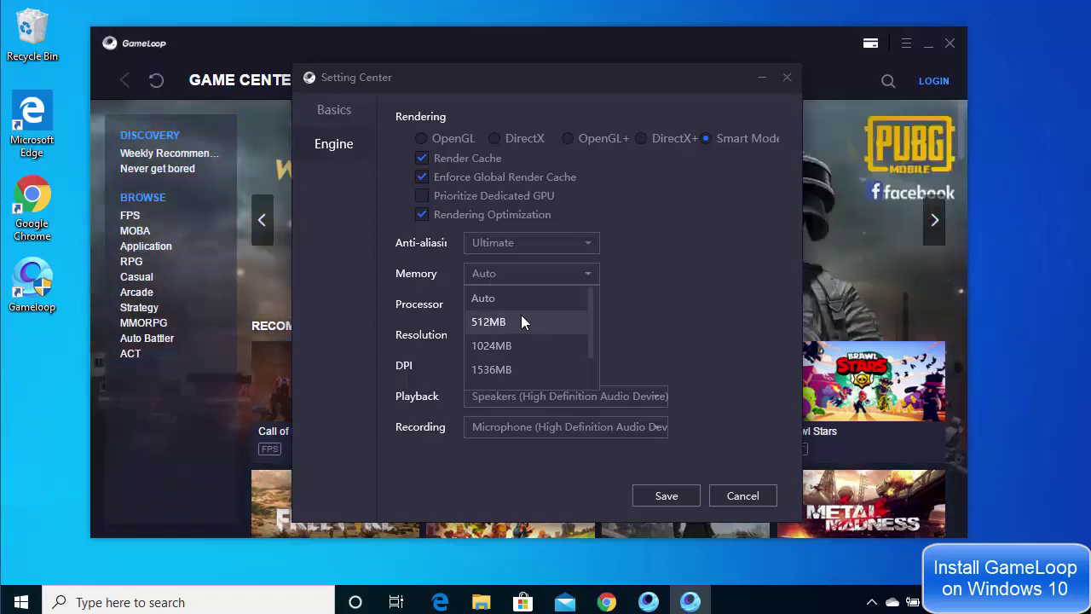
pyautogui.click(504, 298)
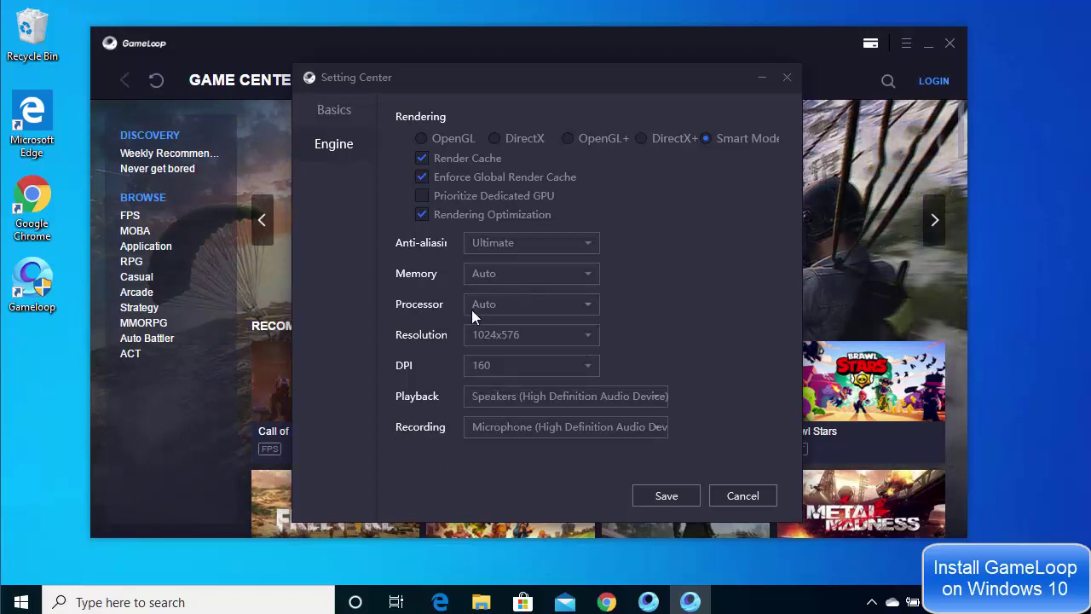
pyautogui.click(510, 305)
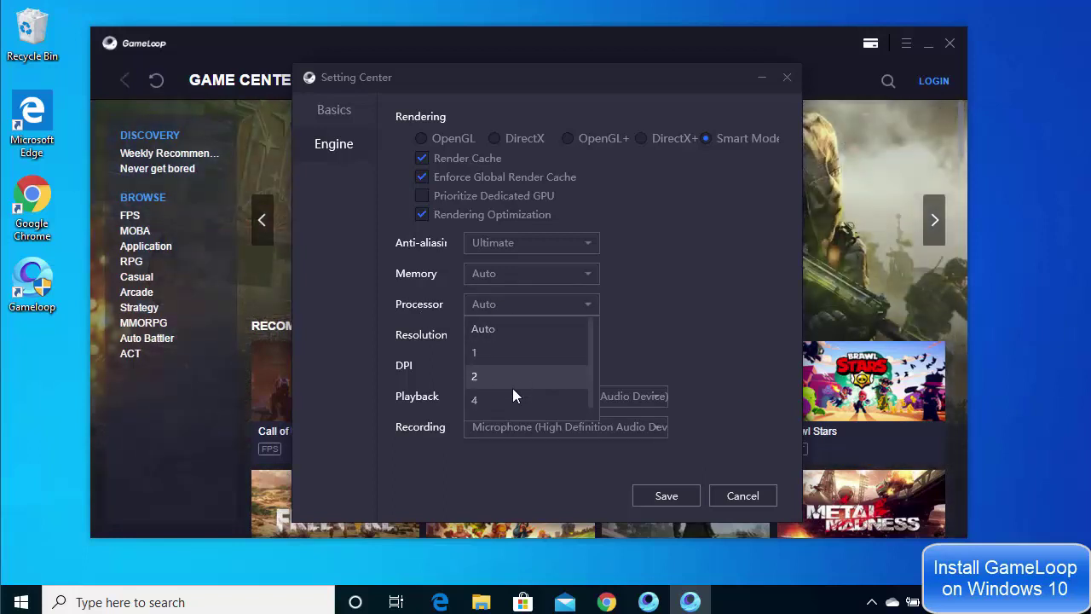
pyautogui.scroll(-1, 515, 365)
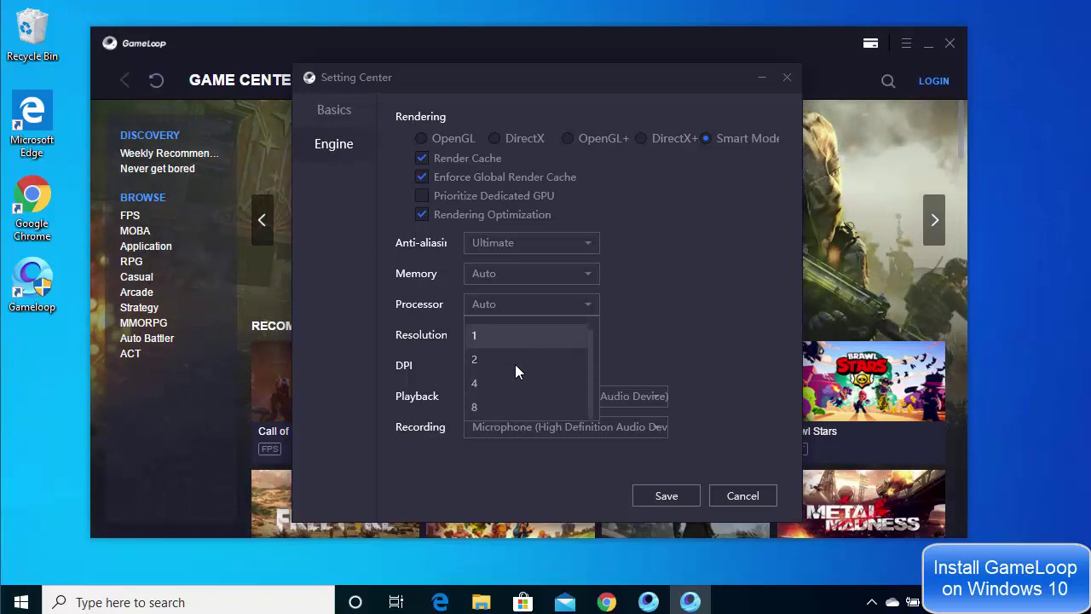
pyautogui.click(437, 311)
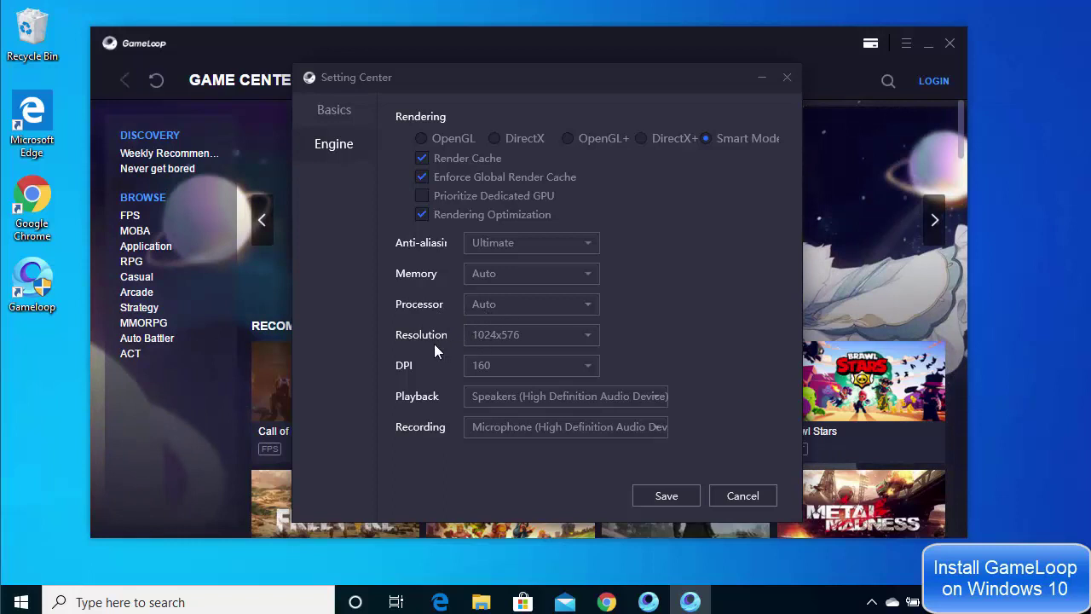
# Step: Set resolution to 1280x720, keeping DPI 160 and the default playback and recording devices
pyautogui.click(492, 335)
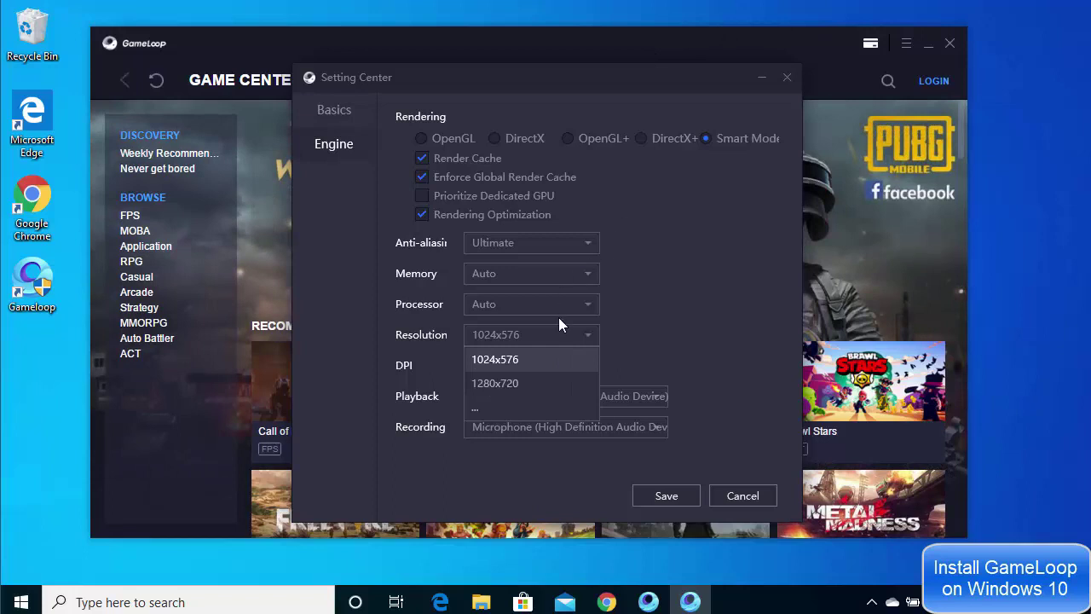
pyautogui.click(505, 382)
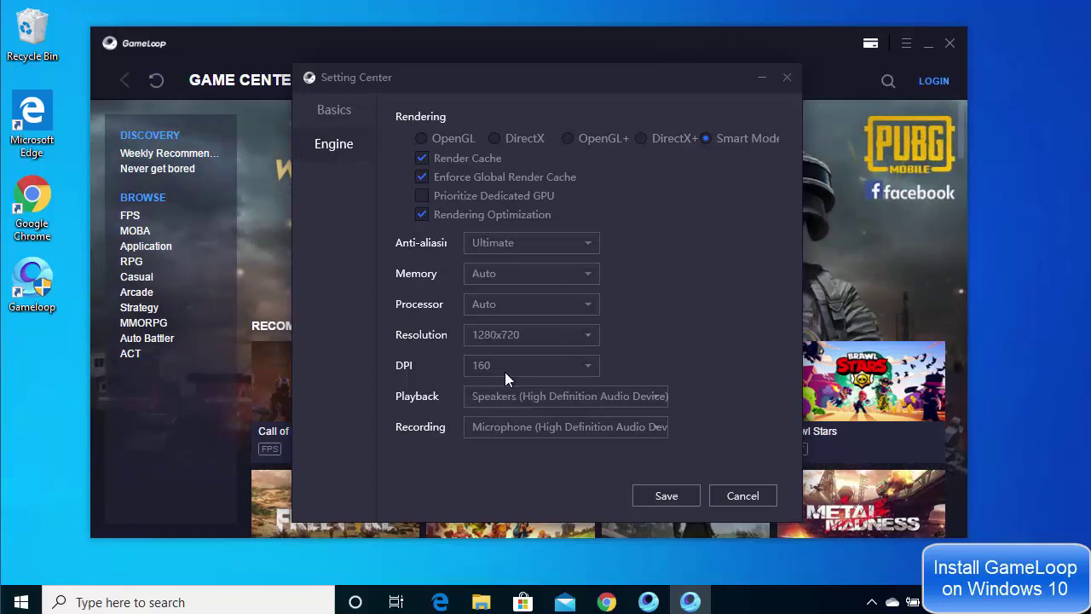
pyautogui.click(482, 365)
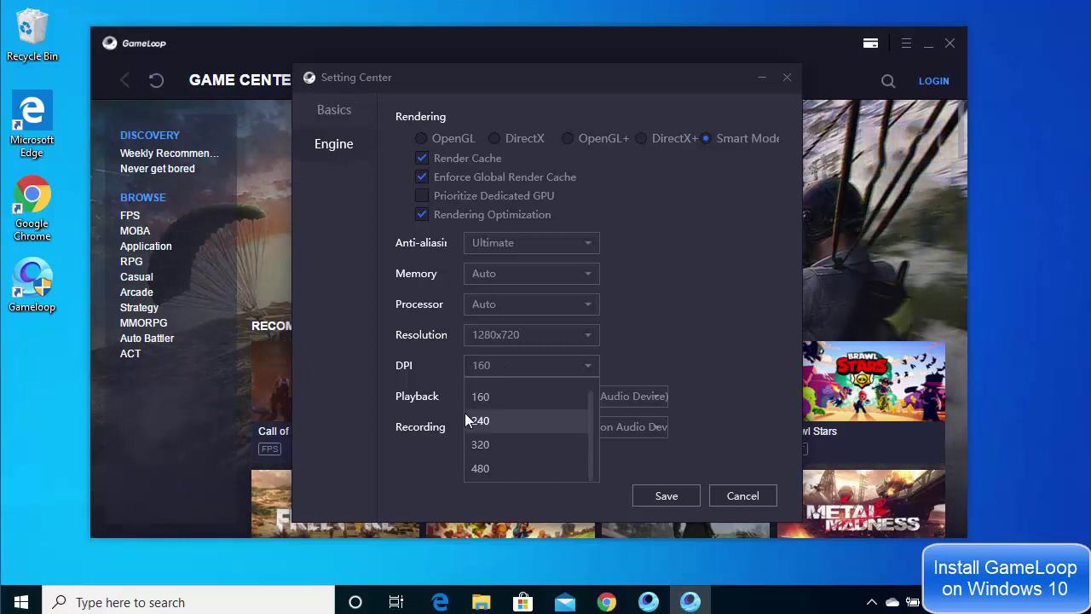
pyautogui.click(433, 375)
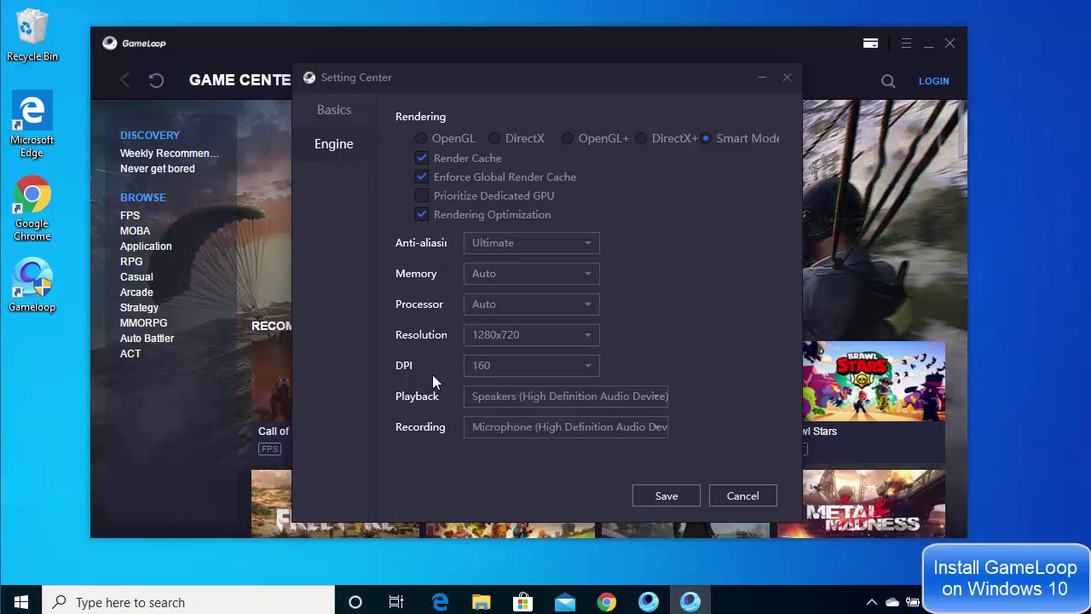
pyautogui.click(493, 404)
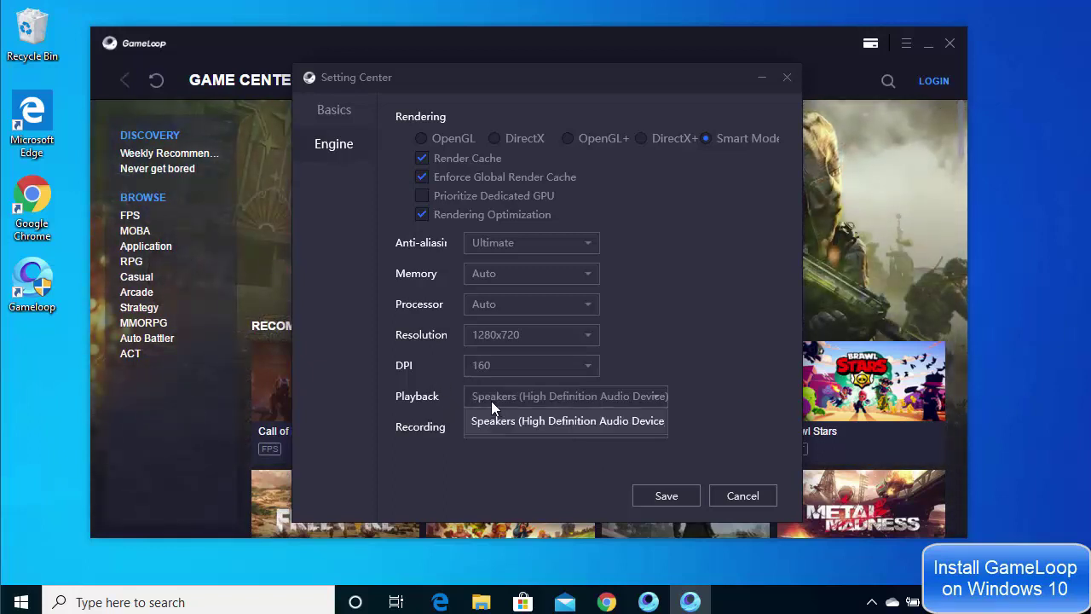
pyautogui.click(435, 413)
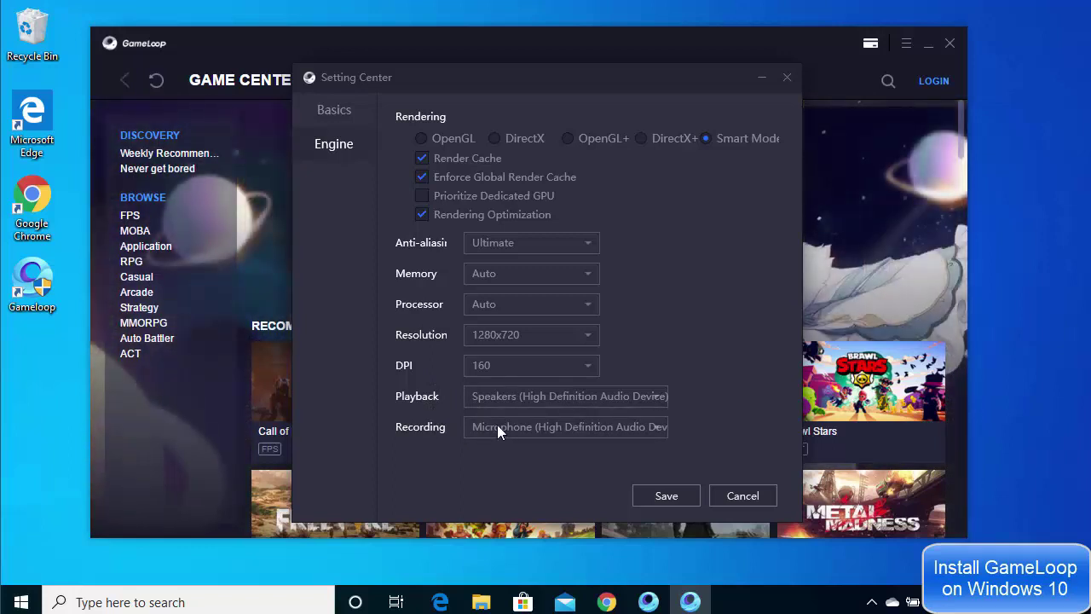
pyautogui.click(498, 424)
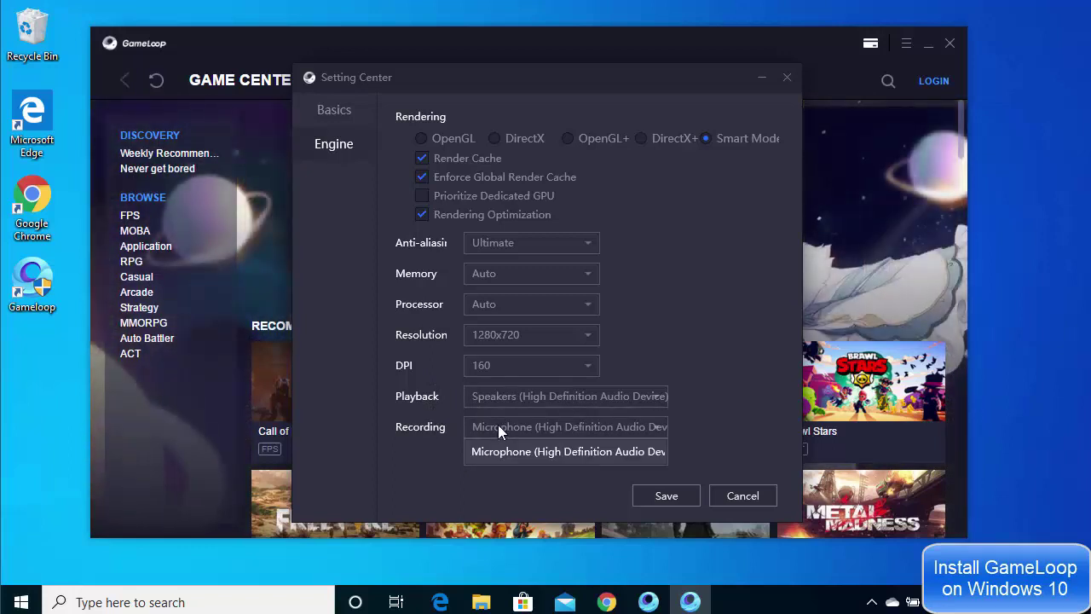
pyautogui.click(439, 459)
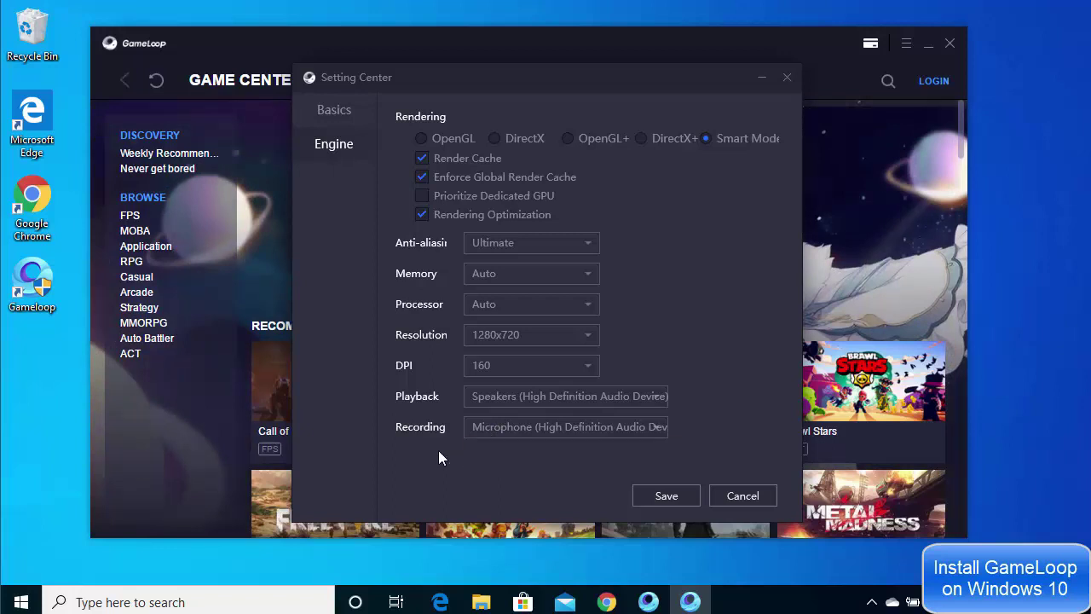
# Step: Save the Engine settings, acknowledge the Tips notice, and close GameLoop
pyautogui.click(662, 495)
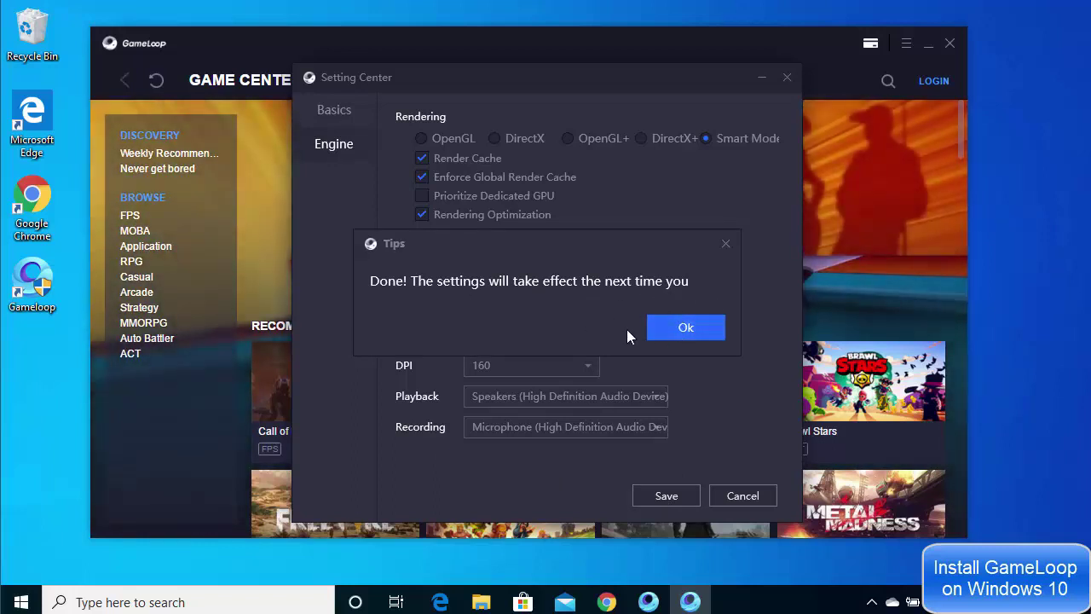
pyautogui.click(690, 332)
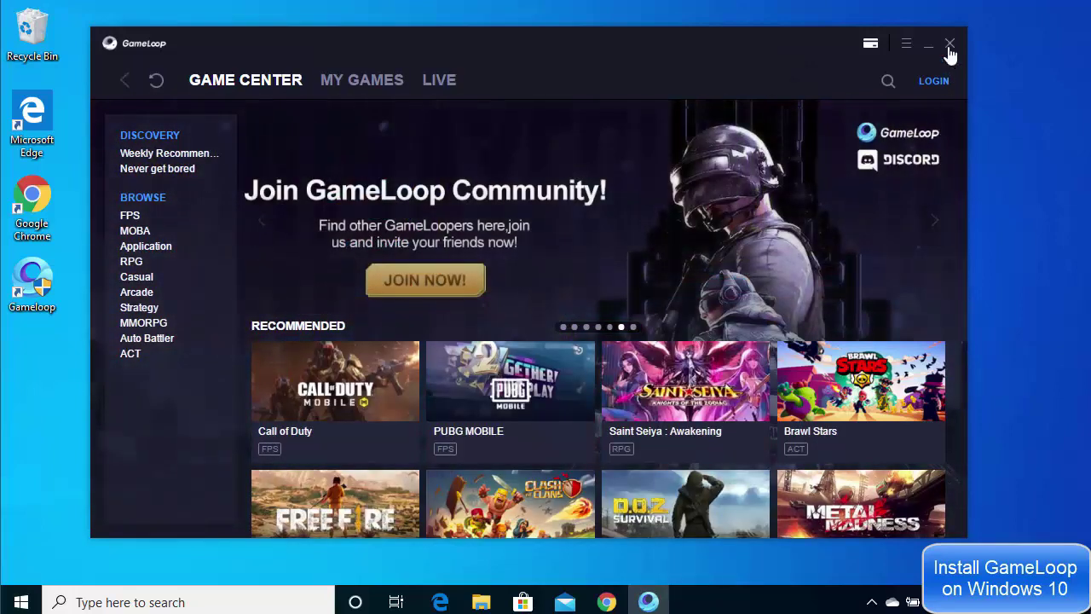
pyautogui.click(950, 46)
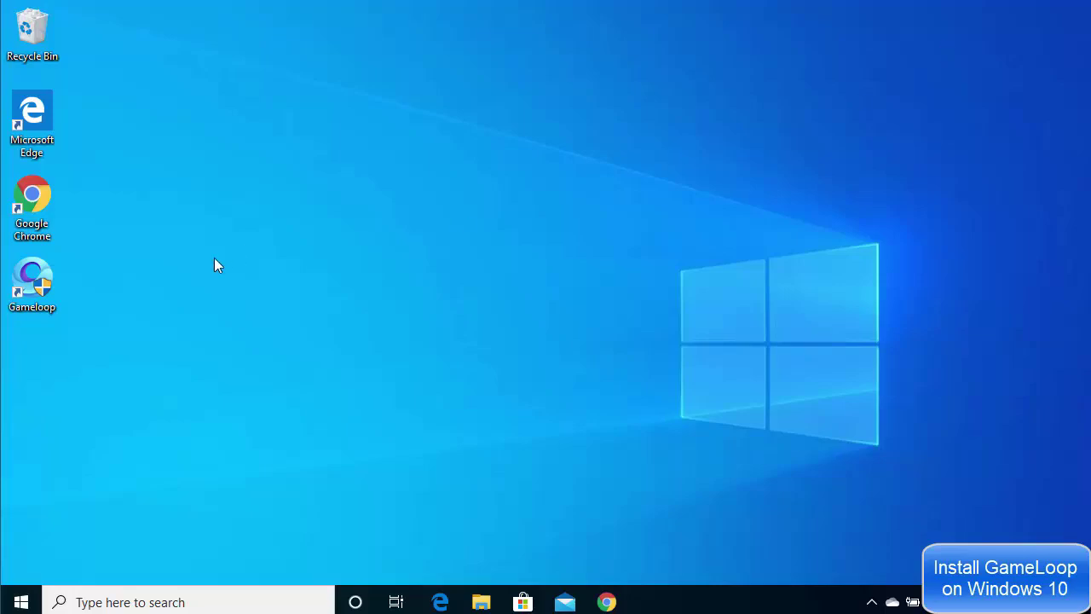
# Step: Relaunch GameLoop from the desktop icon, approve UAC, and recheck Engine settings before cancelling
pyautogui.doubleClick(40, 279)
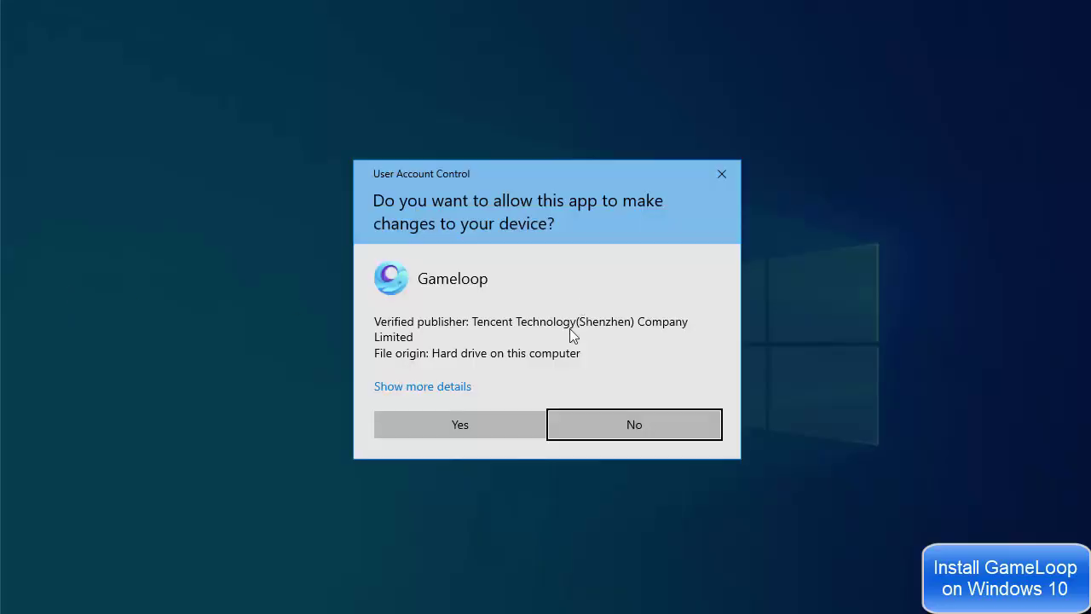
pyautogui.click(460, 425)
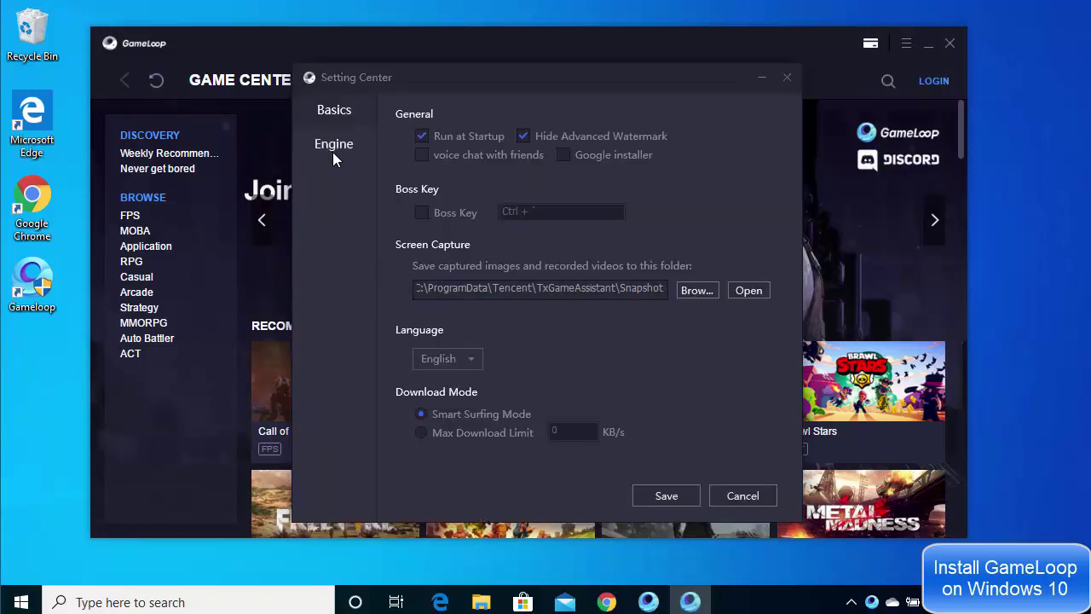
pyautogui.click(334, 149)
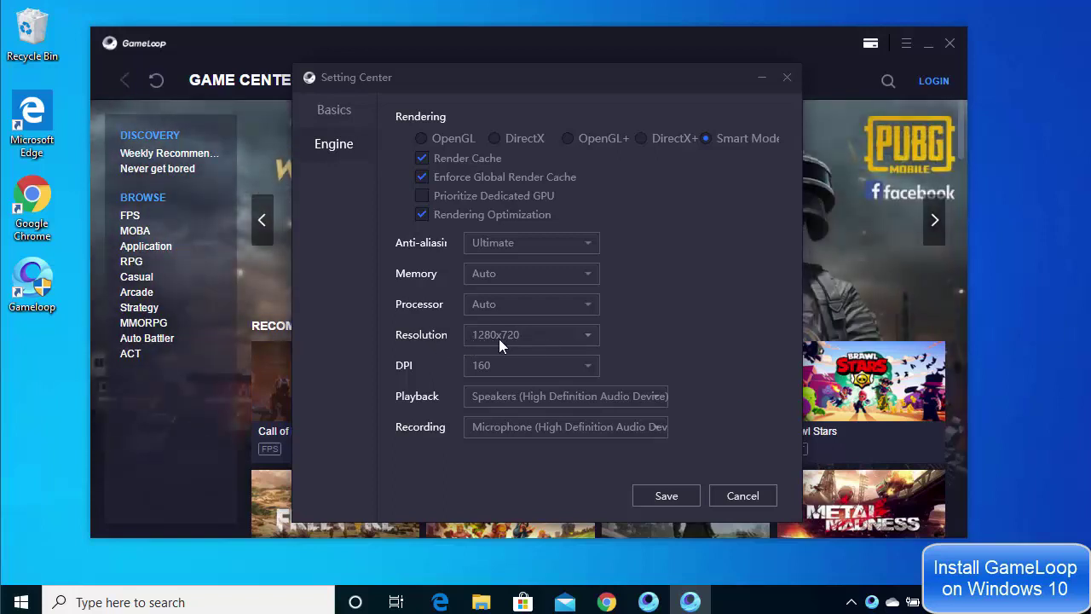
pyautogui.click(743, 497)
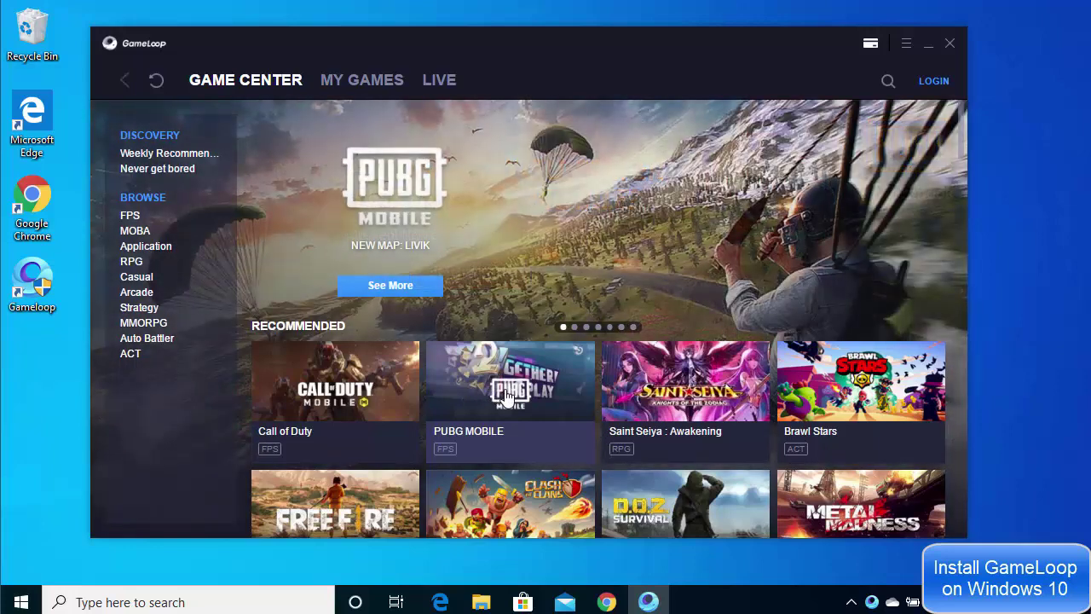
# Step: Start downloading PUBG MOBILE from its game page
pyautogui.click(503, 396)
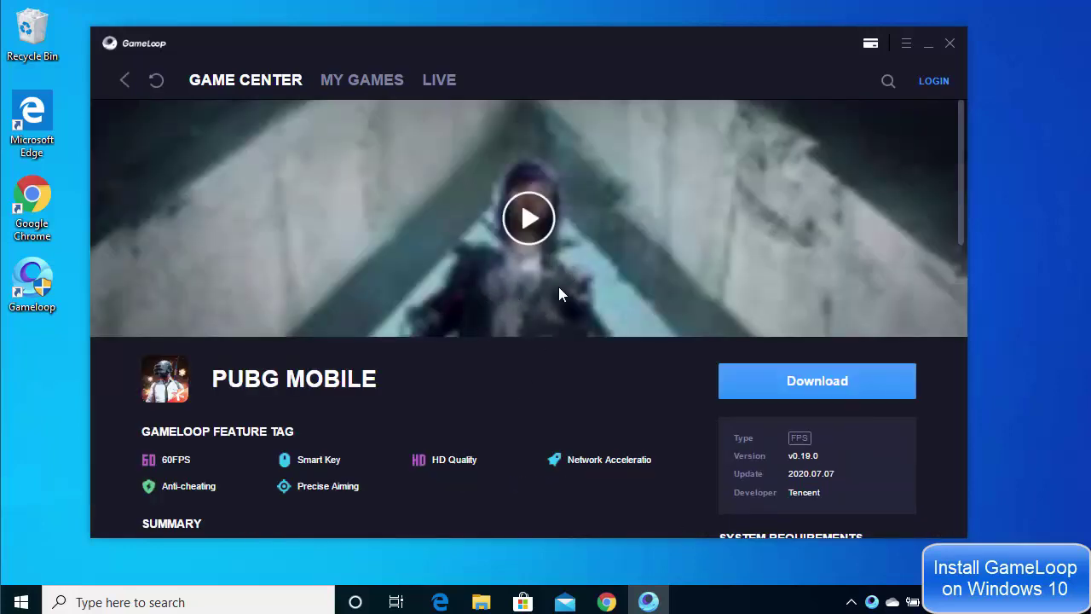
pyautogui.scroll(-1, 665, 341)
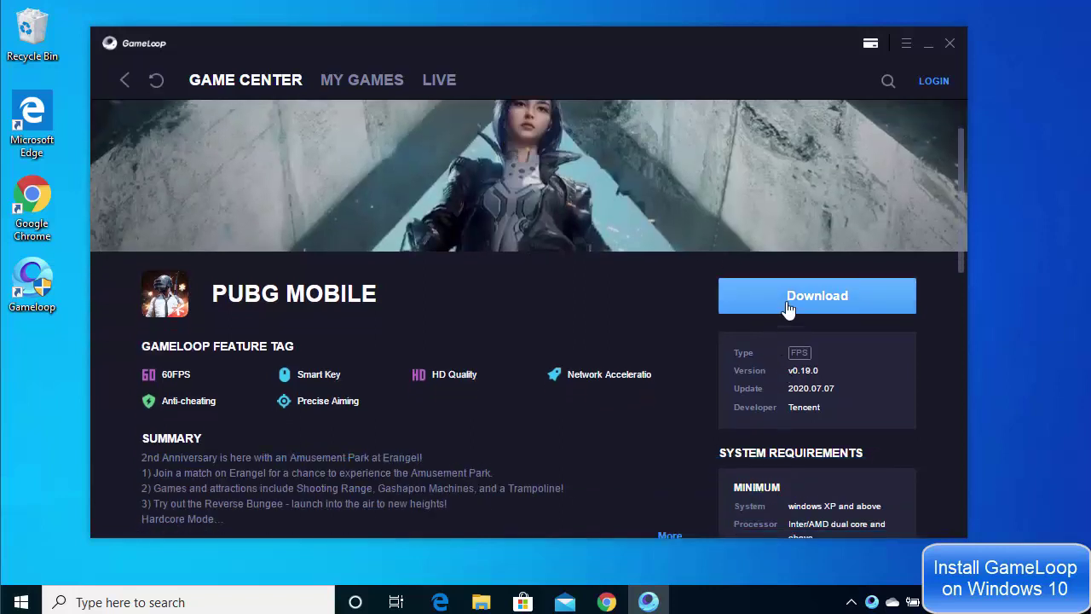
pyautogui.click(788, 306)
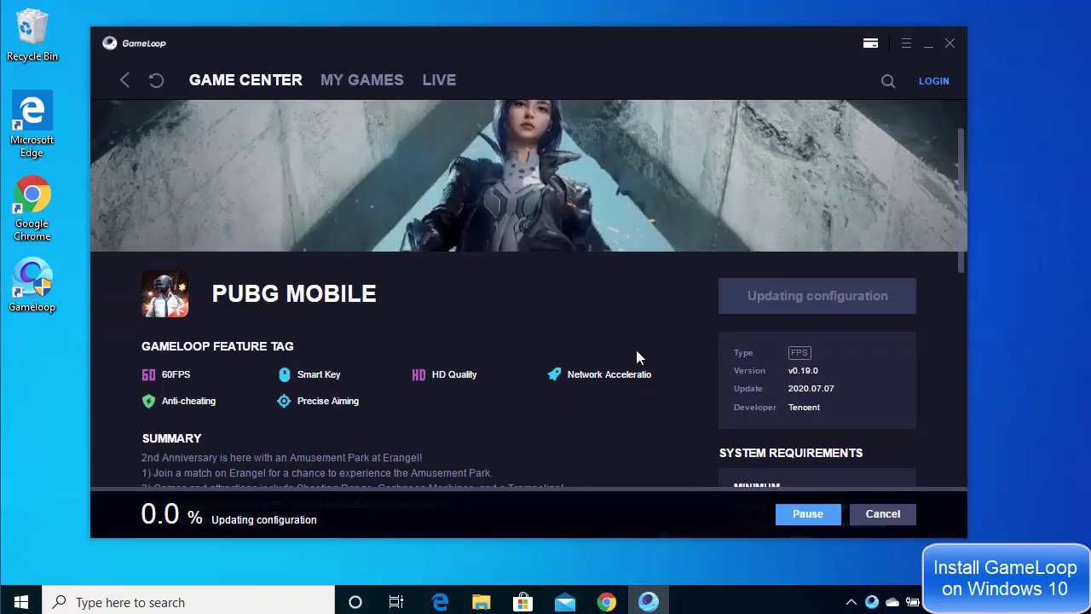
# Step: Scroll through the PUBG MOBILE details and open the Welcome to Gameloop login window
pyautogui.scroll(-1, 511, 367)
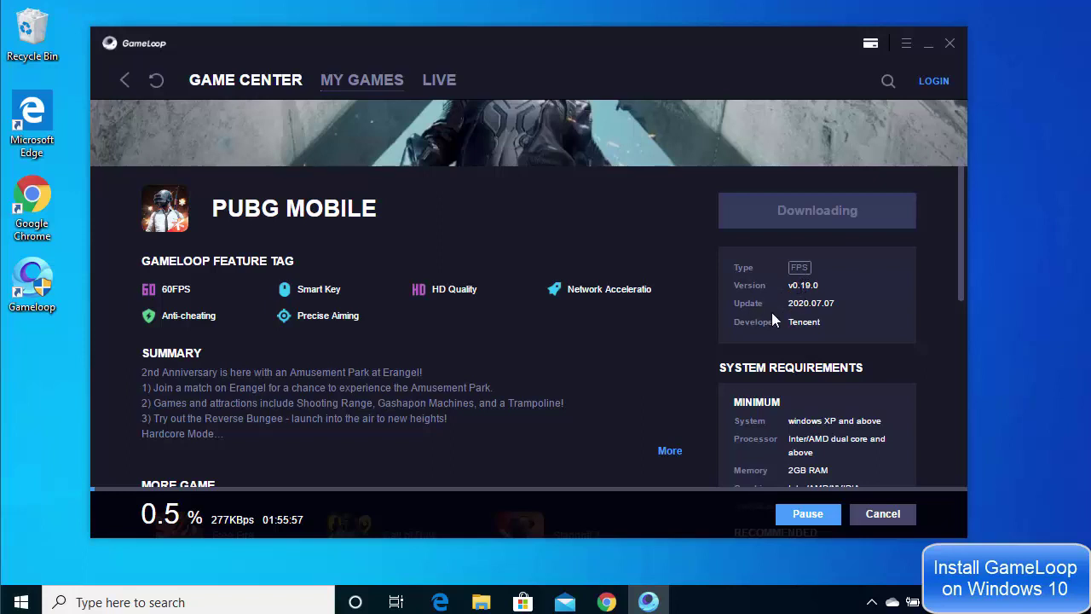
pyautogui.scroll(-1, 786, 318)
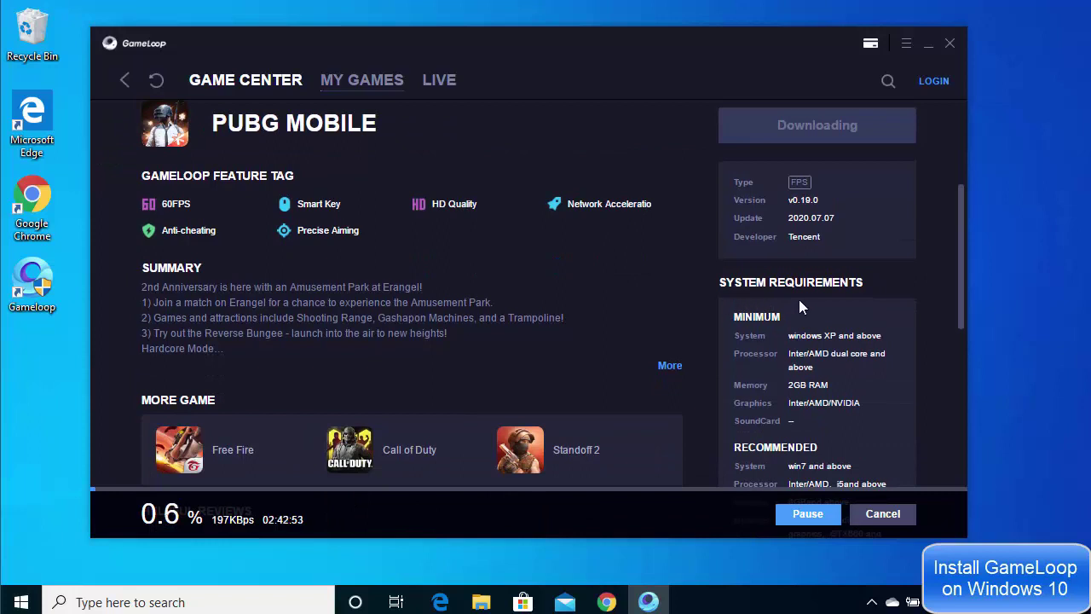
pyautogui.scroll(-1, 778, 299)
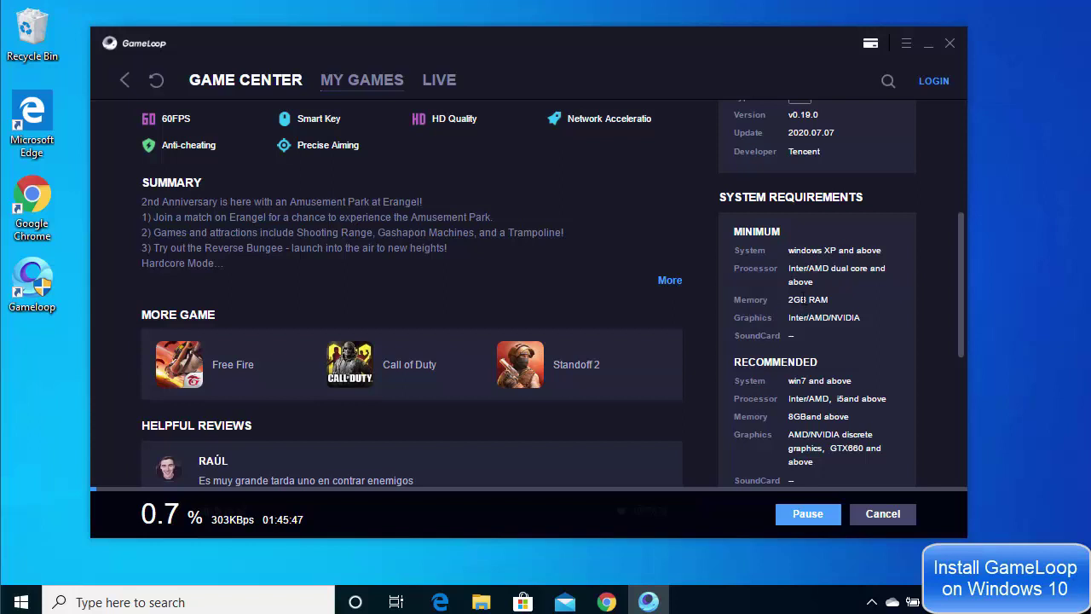
pyautogui.scroll(-1, 750, 288)
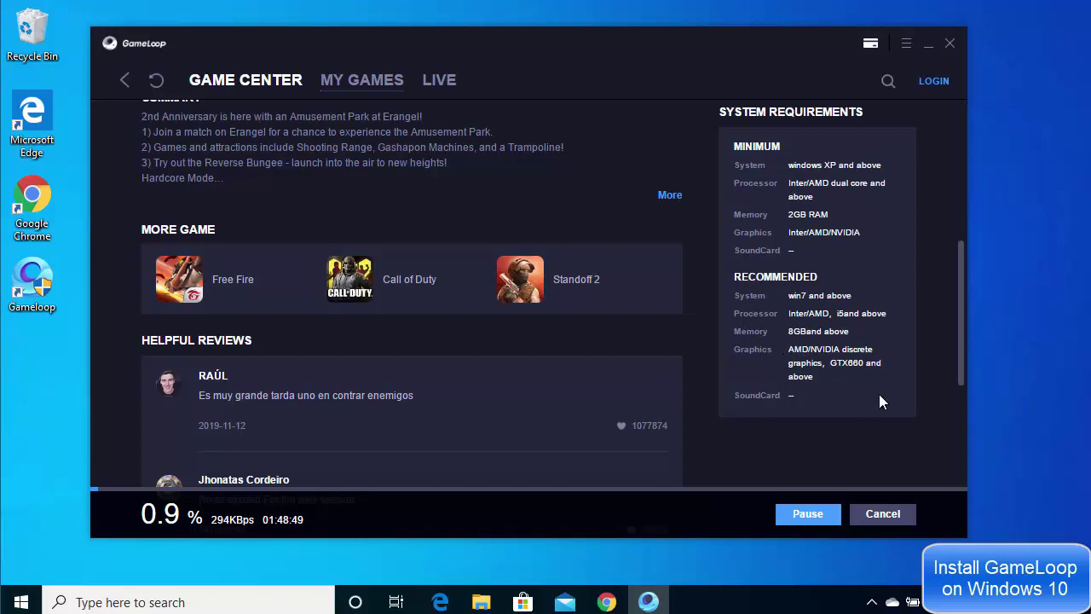
pyautogui.scroll(1, 763, 358)
pyautogui.scroll(3, 763, 356)
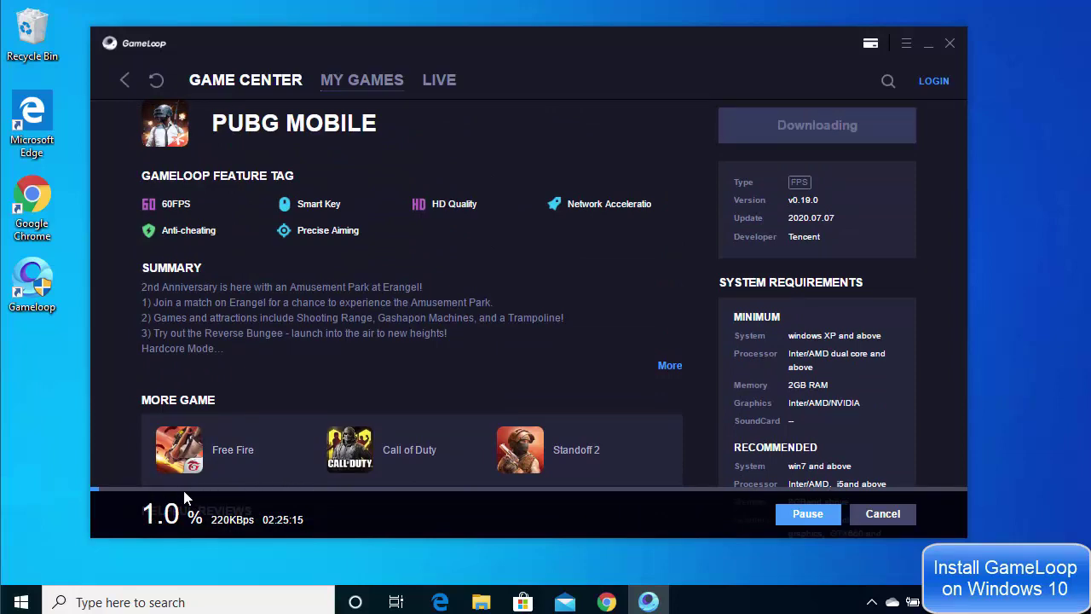
pyautogui.scroll(5, 372, 350)
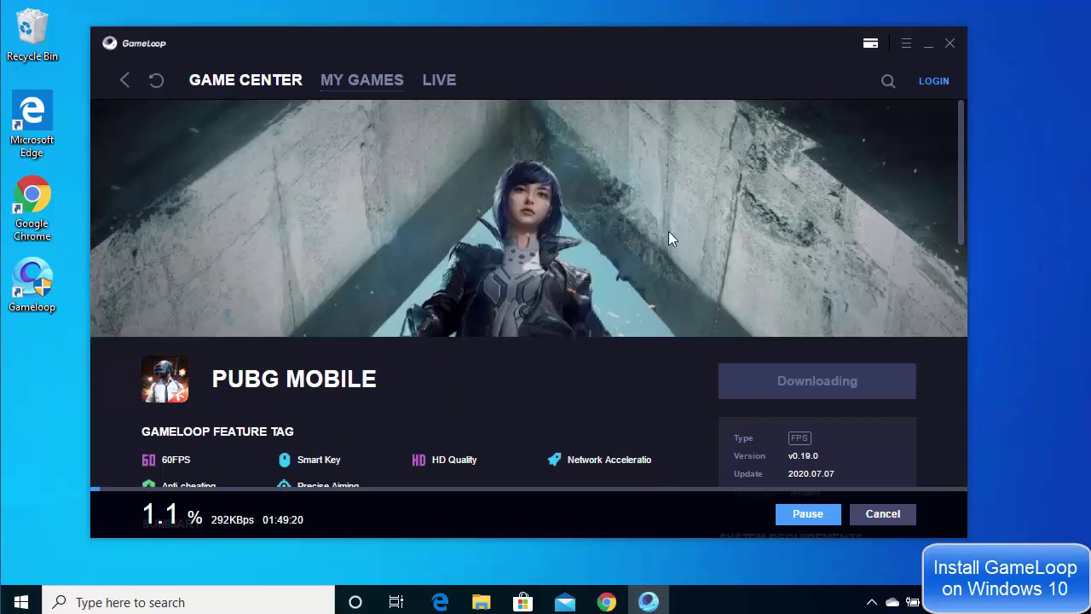
pyautogui.click(933, 82)
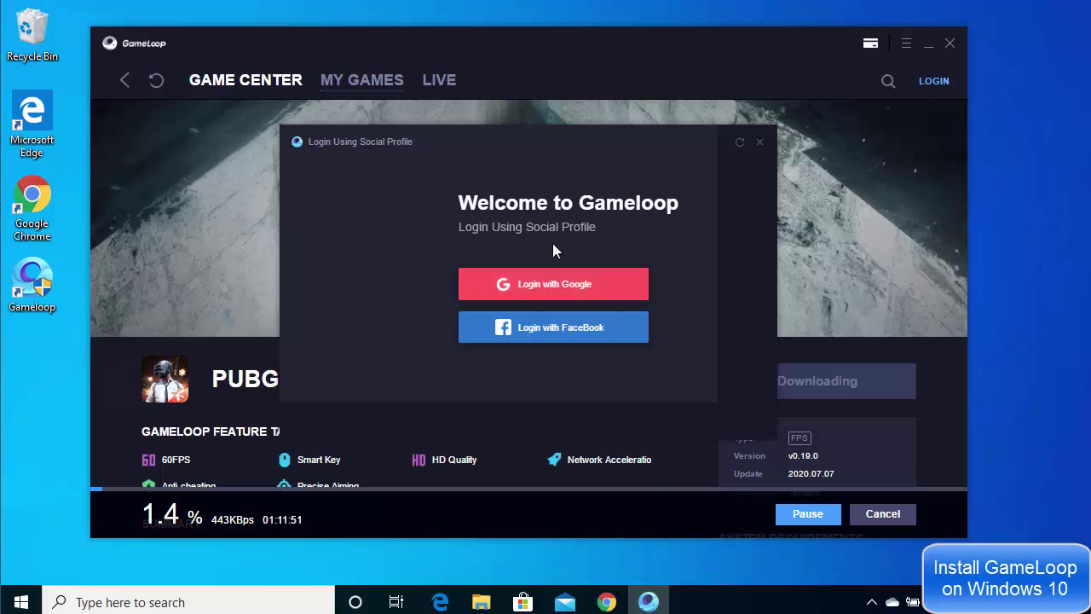
# Step: Close the login dialog, select PUBG MOBILE under MY GAMES Installed, and view LIVE Nimo TV streams
pyautogui.click(361, 95)
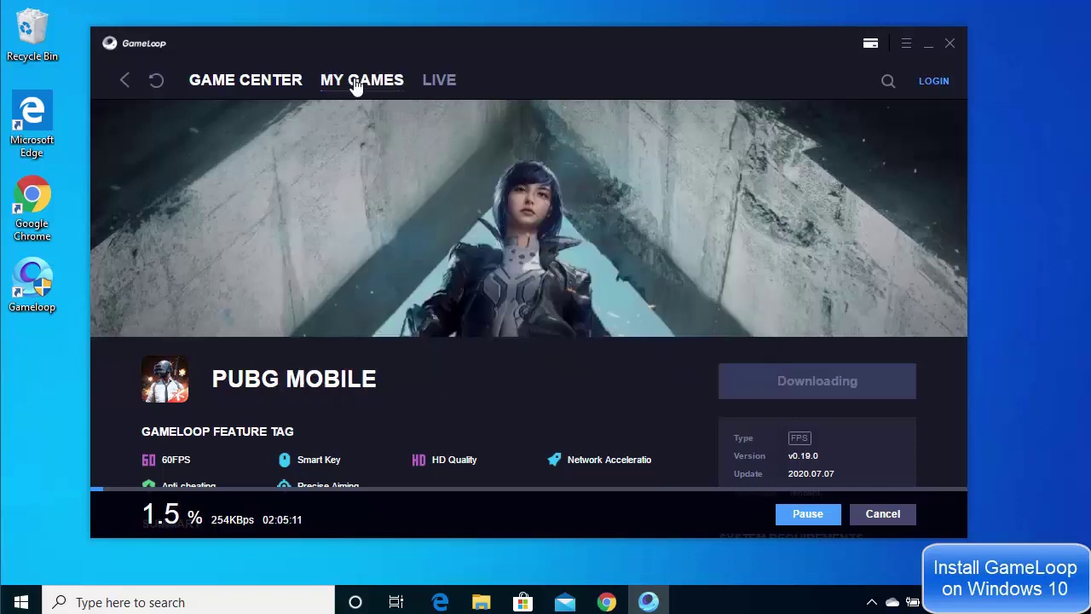
pyautogui.click(361, 86)
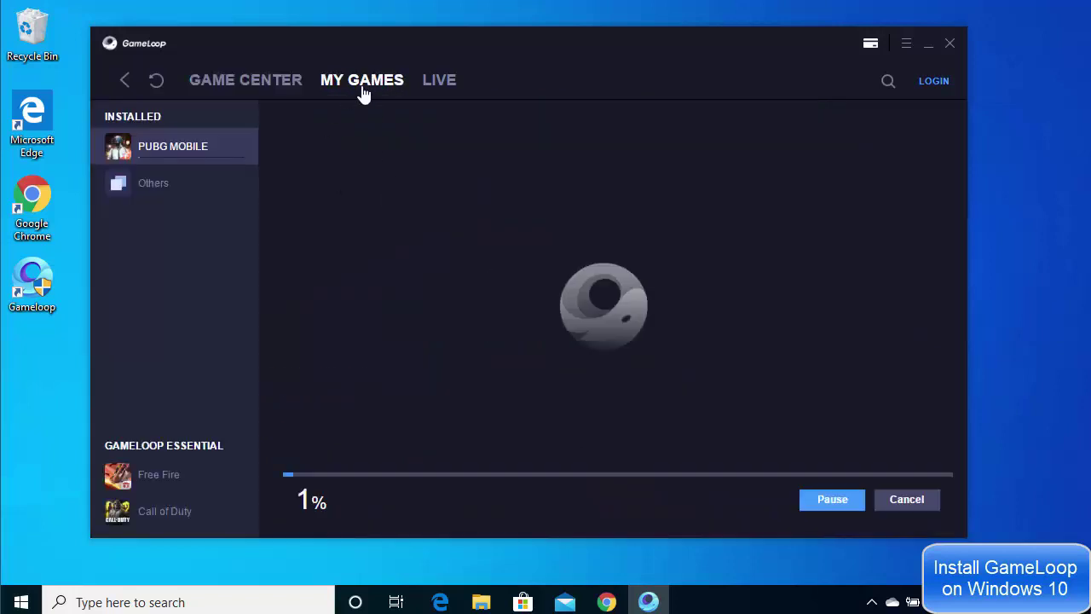
pyautogui.click(181, 156)
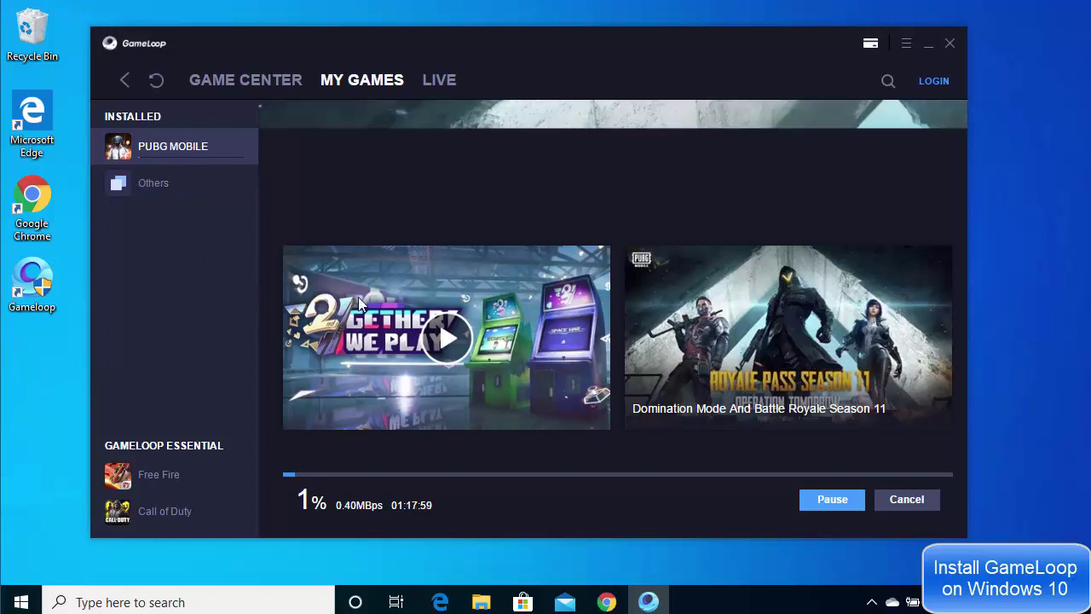
pyautogui.click(438, 82)
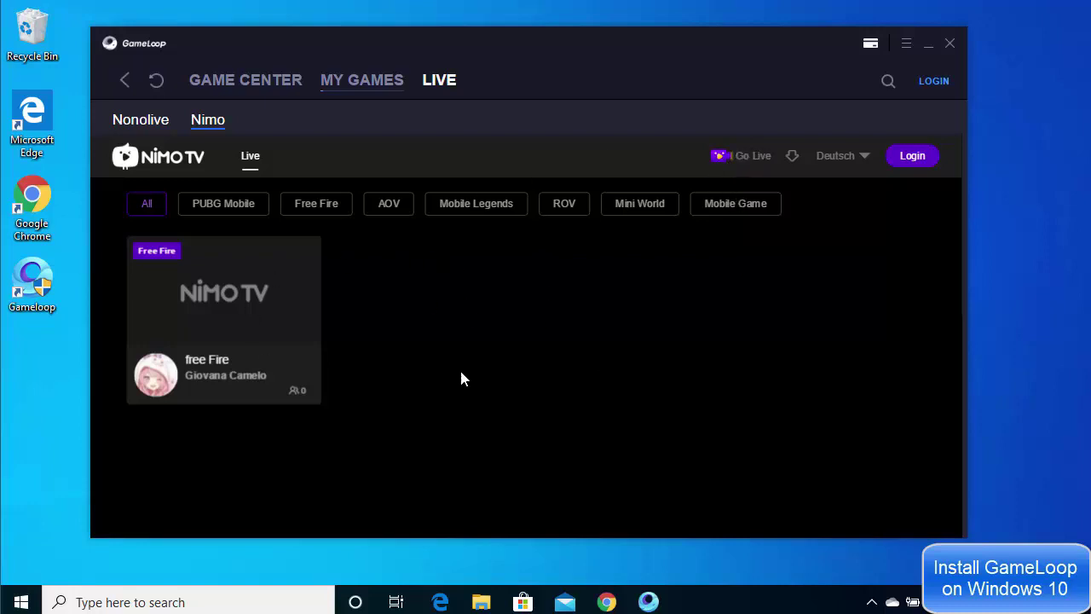
# Step: Browse the Nimo TV stream language list, leaving it set to Deutsch
pyautogui.click(842, 156)
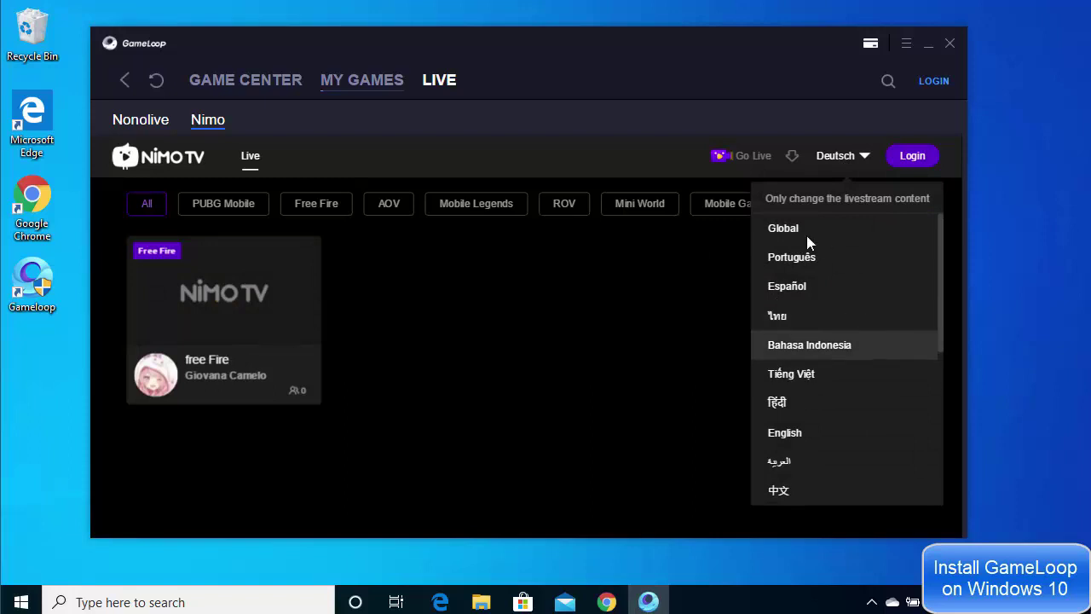
pyautogui.scroll(-3, 819, 319)
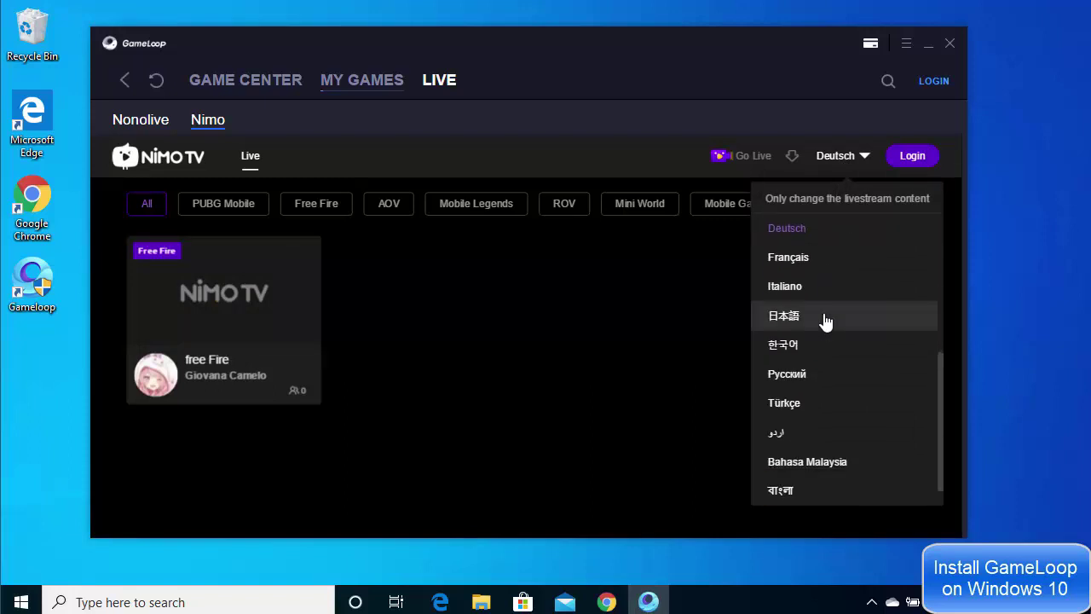
pyautogui.scroll(-1, 826, 321)
pyautogui.scroll(4, 825, 321)
pyautogui.click(648, 334)
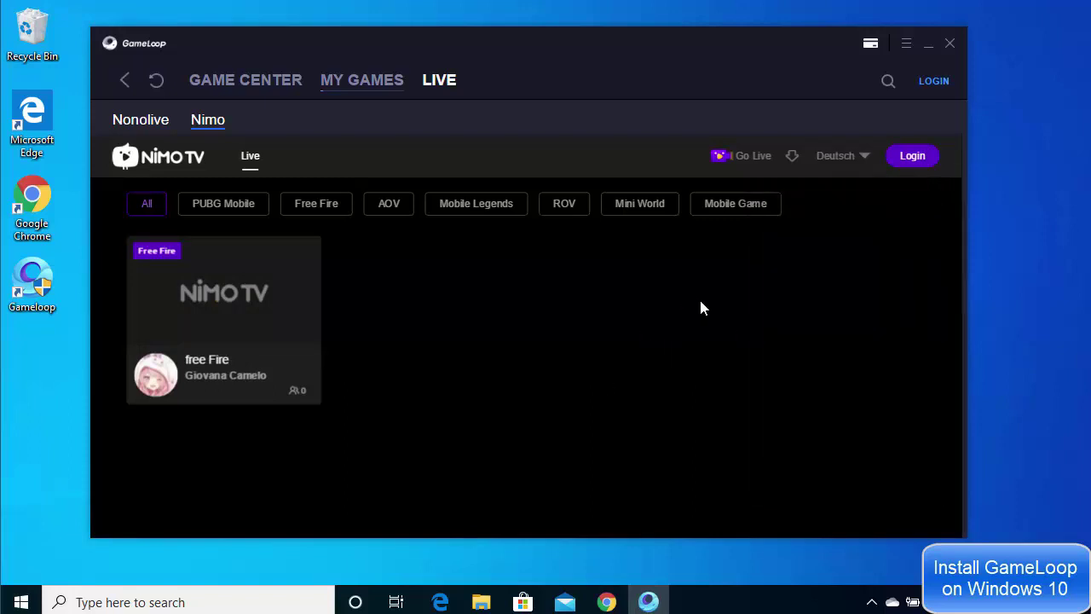